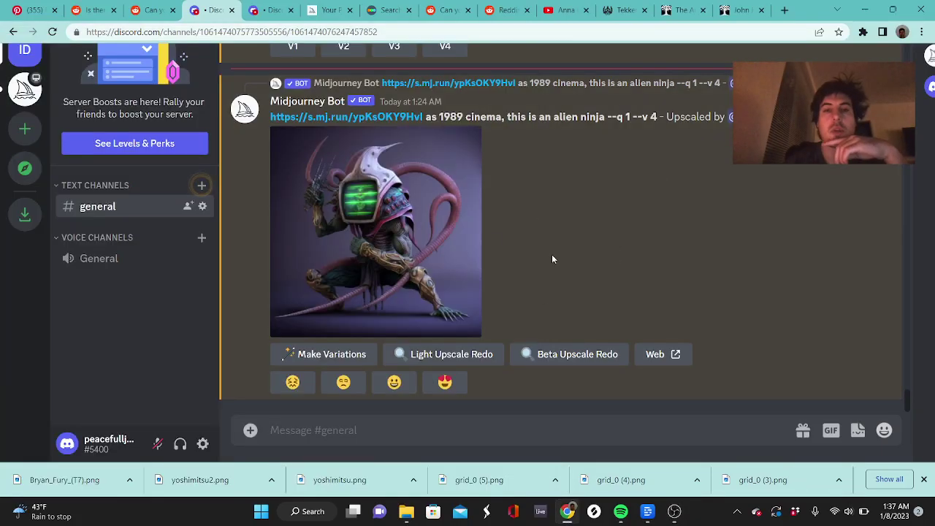
Search Pinterest for 'street fighter' images
{"action": "scroll", "coordinate": [477, 206], "scroll_direction": "up", "scroll_amount": 10}
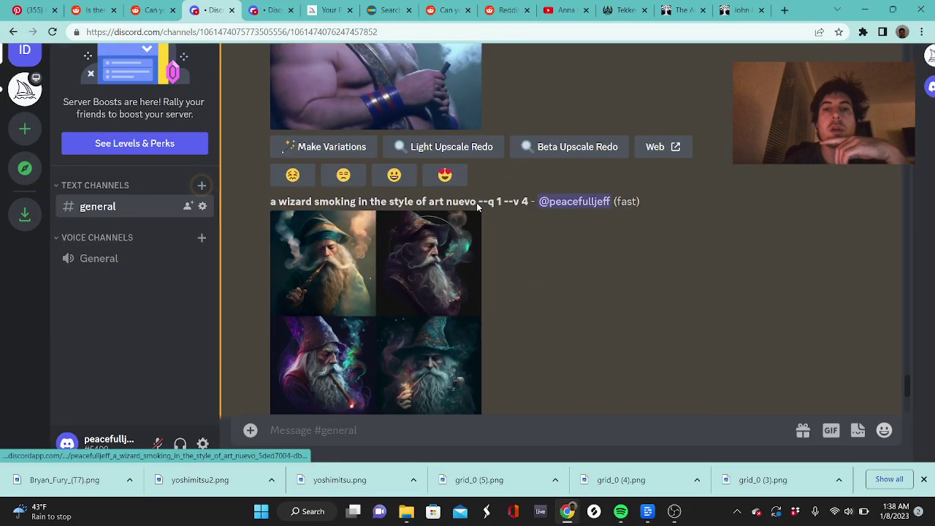
{"action": "scroll", "coordinate": [476, 203], "scroll_direction": "up", "scroll_amount": 15}
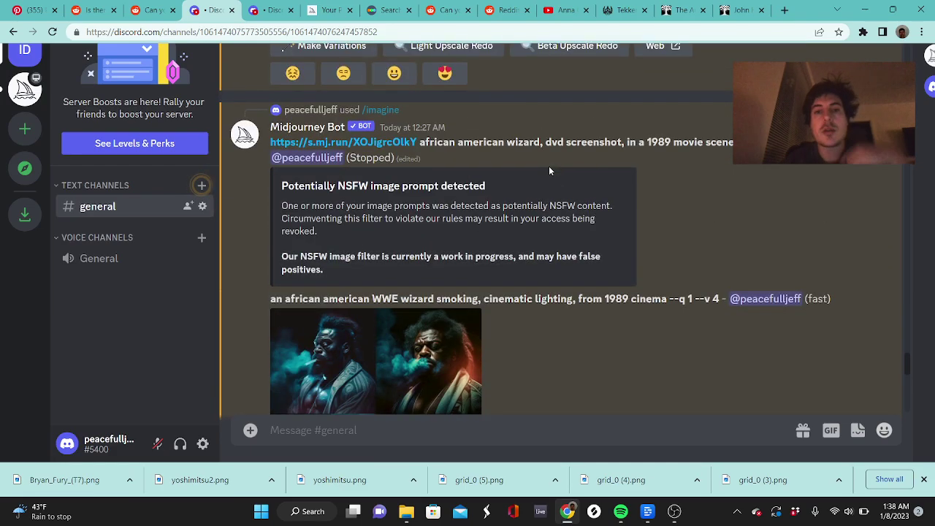
{"action": "scroll", "coordinate": [550, 171], "scroll_direction": "down", "scroll_amount": 10}
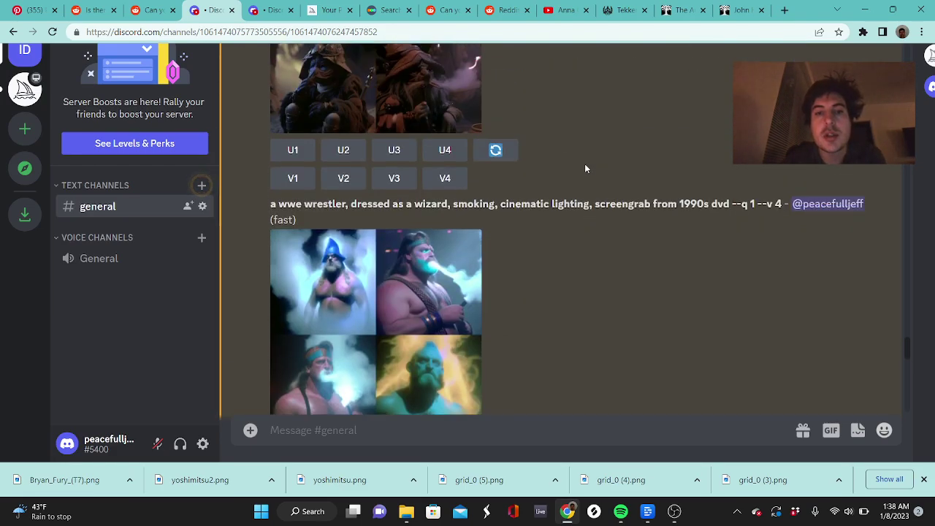
{"action": "scroll", "coordinate": [585, 169], "scroll_direction": "up", "scroll_amount": 5}
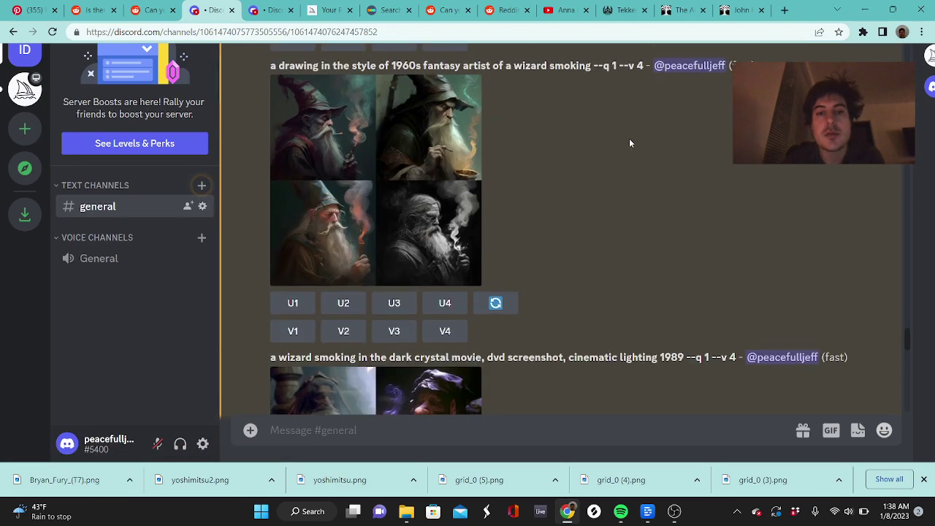
{"action": "scroll", "coordinate": [629, 143], "scroll_direction": "up", "scroll_amount": 15}
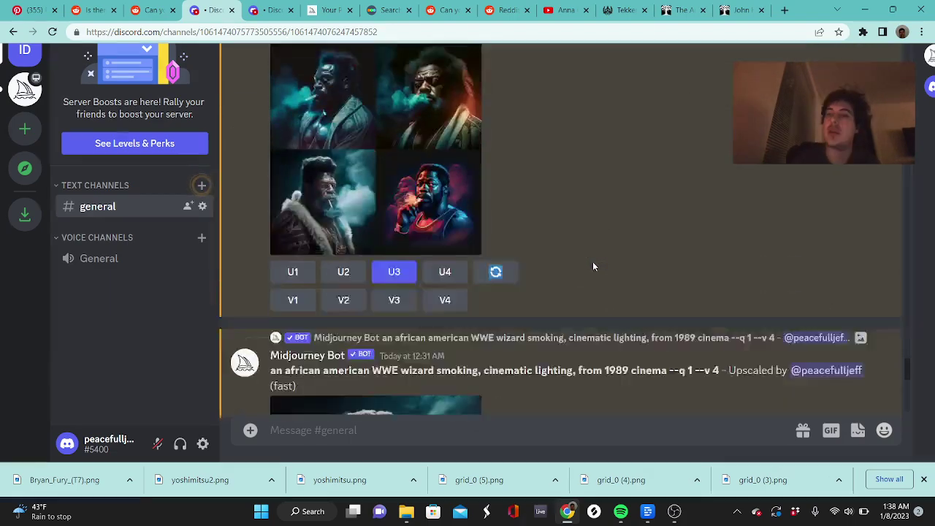
{"action": "scroll", "coordinate": [592, 267], "scroll_direction": "down", "scroll_amount": 10}
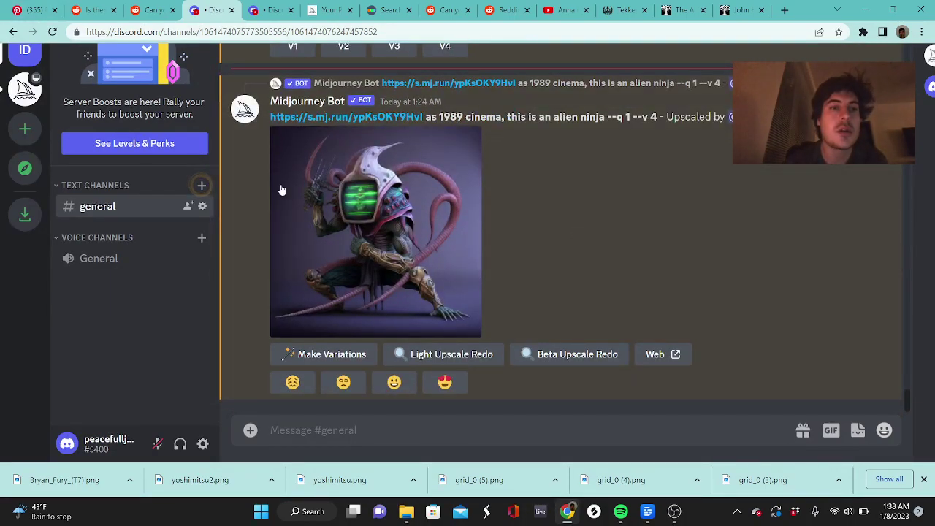
{"action": "left_click", "coordinate": [30, 10]}
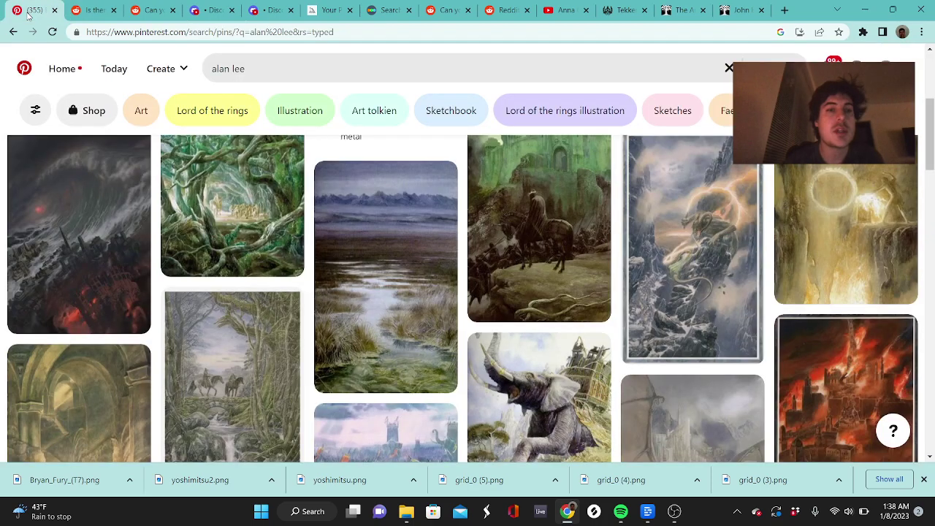
{"action": "left_click", "coordinate": [234, 69]}
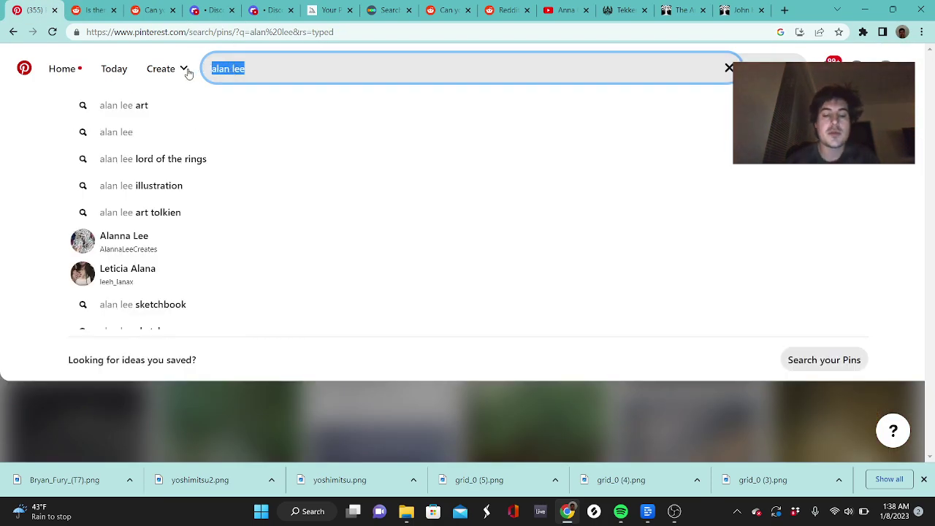
{"action": "type", "text": "street fighter"}
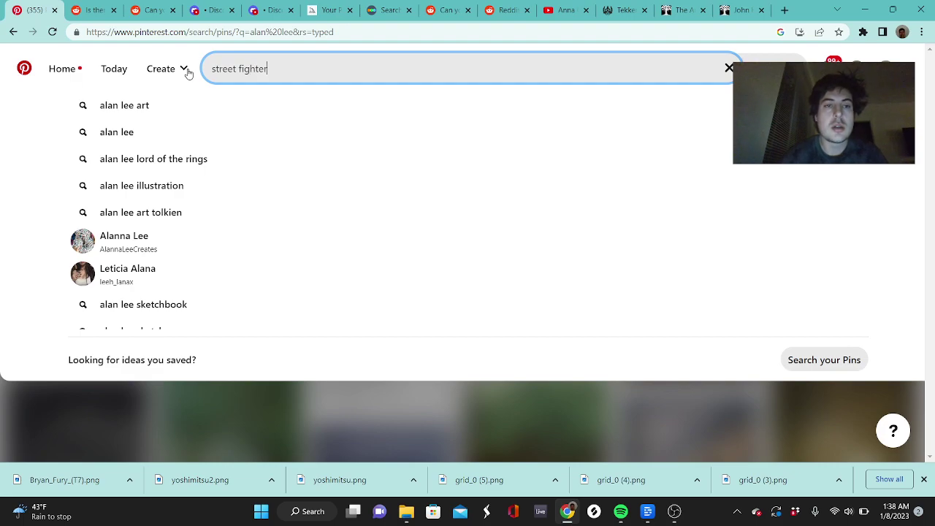
{"action": "key", "text": "Return"}
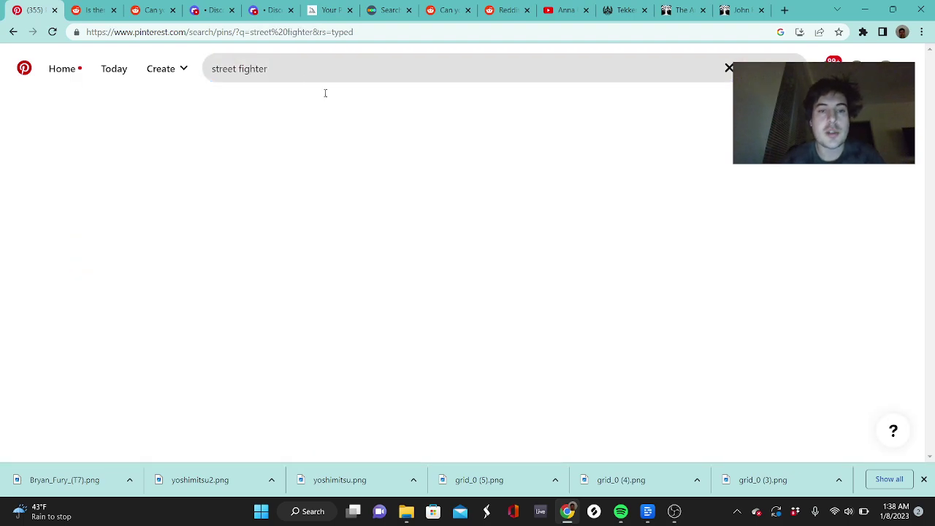
{"action": "scroll", "coordinate": [485, 196], "scroll_direction": "down", "scroll_amount": 4}
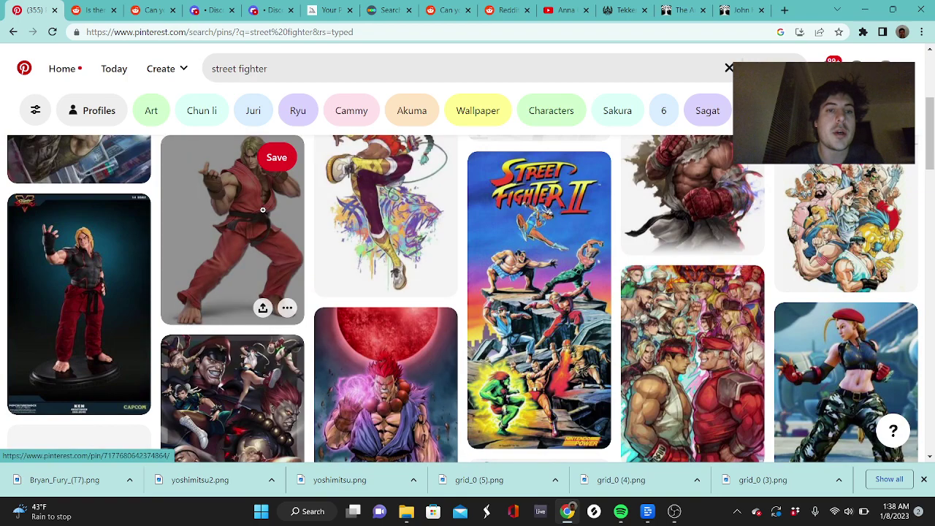
Open the Ken pin and save its image to the computer as a .jpg
{"action": "left_click", "coordinate": [263, 211]}
{"action": "right_click", "coordinate": [320, 174]}
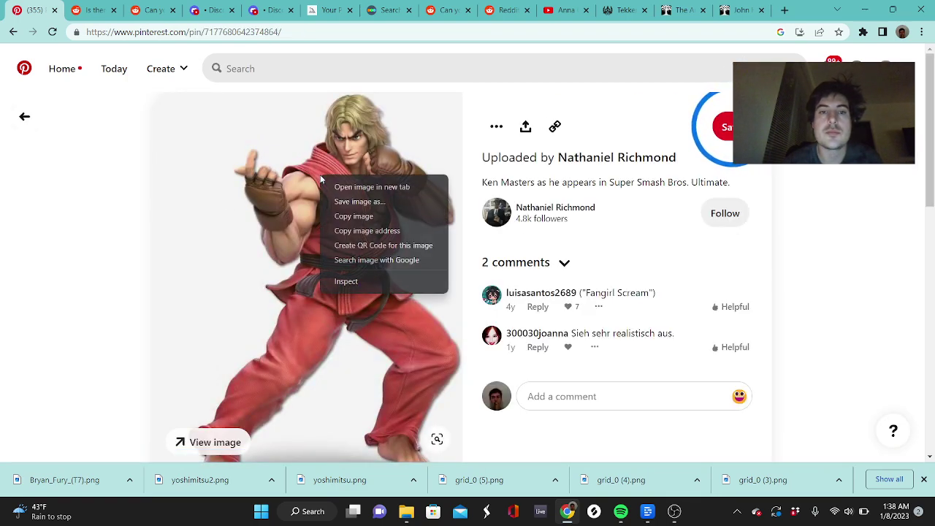
{"action": "left_click", "coordinate": [366, 205]}
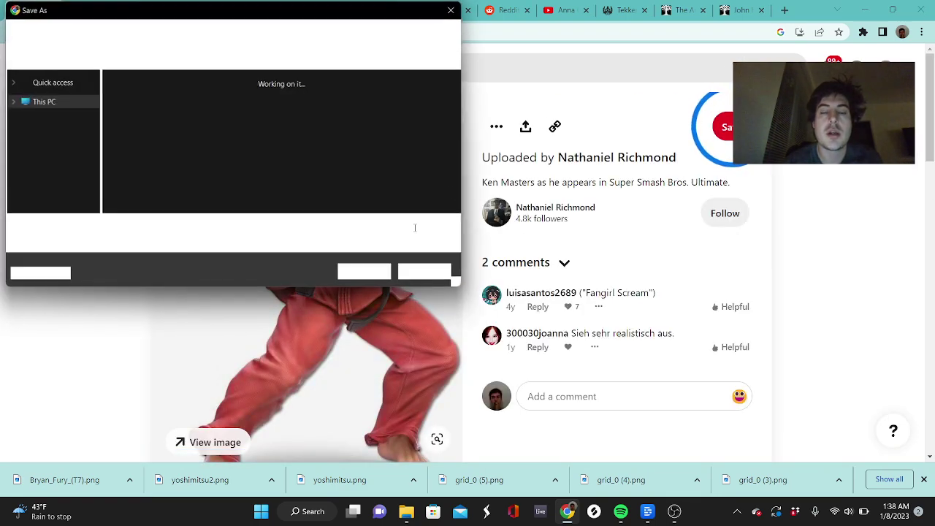
{"action": "left_click", "coordinate": [364, 272]}
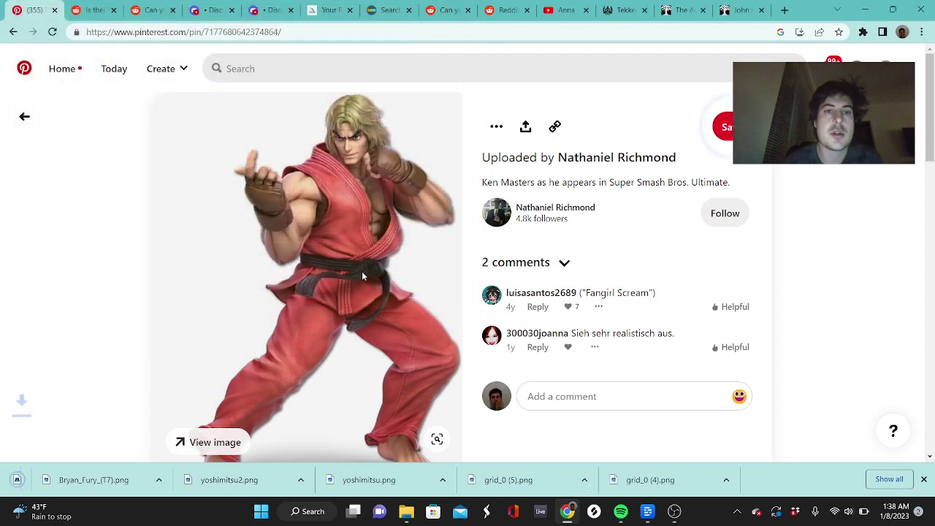
Post the downloaded Ken .jpg as a message in Discord's general channel
{"action": "left_click", "coordinate": [212, 10]}
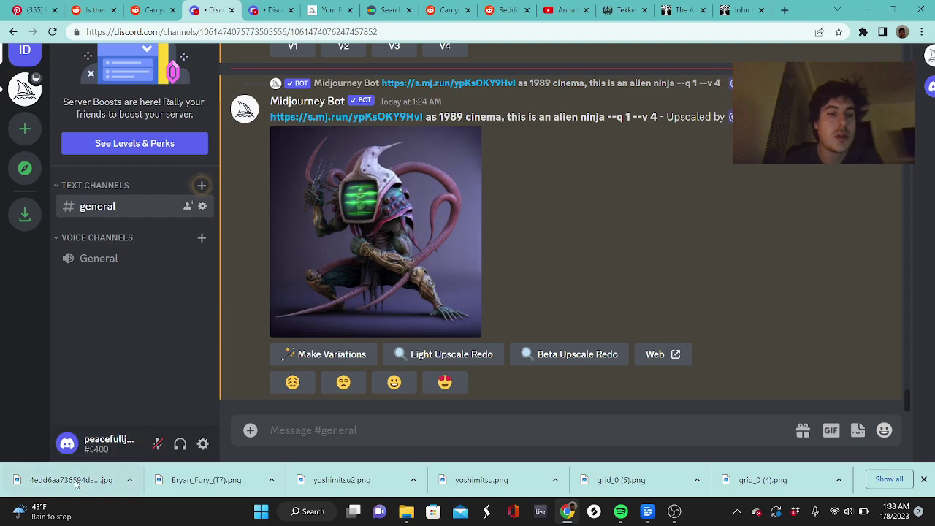
{"action": "left_click_drag", "start_coordinate": [62, 480], "coordinate": [506, 252]}
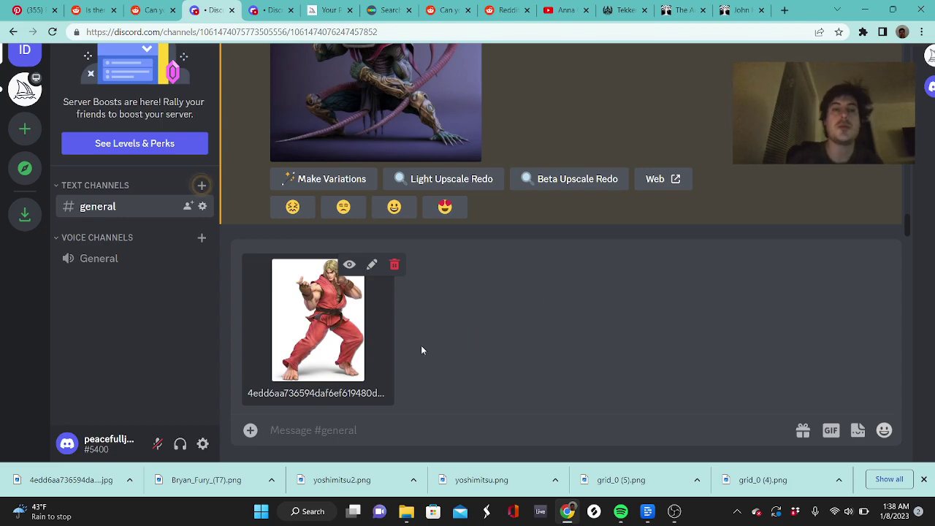
{"action": "key", "text": "Return"}
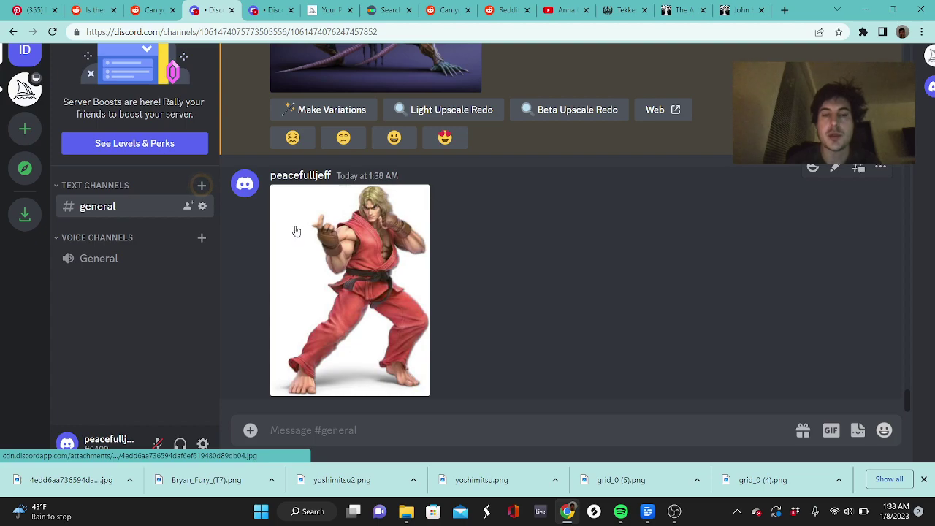
Copy the posted Ken image's address from its enlarged preview
{"action": "right_click", "coordinate": [361, 264]}
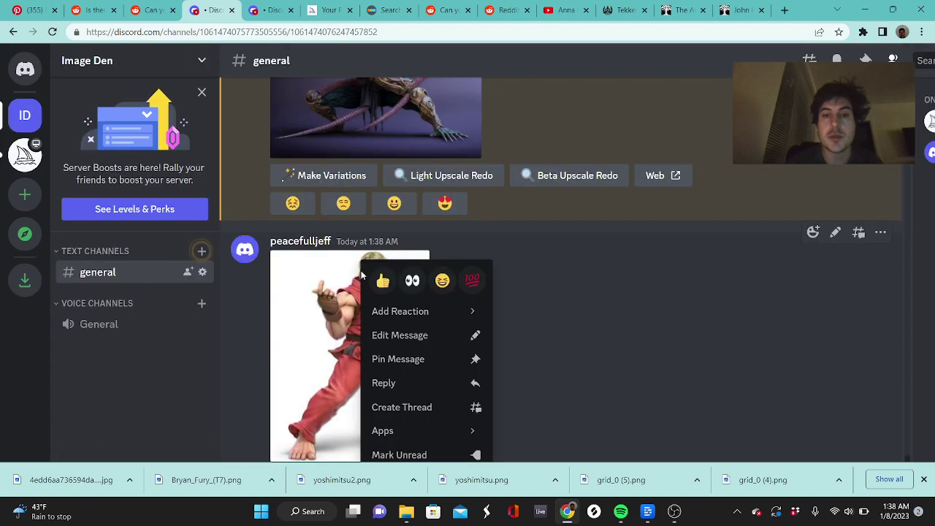
{"action": "left_click", "coordinate": [631, 301]}
{"action": "right_click", "coordinate": [352, 300]}
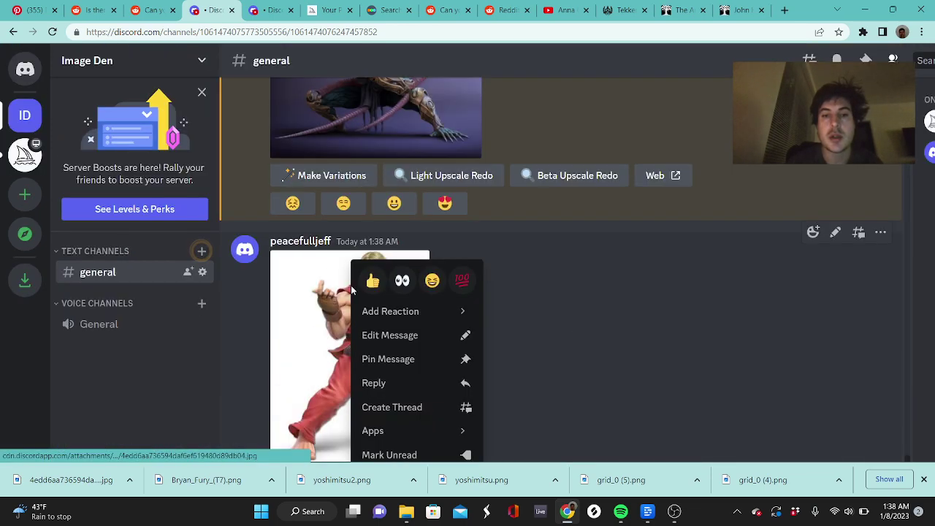
{"action": "left_click", "coordinate": [328, 300]}
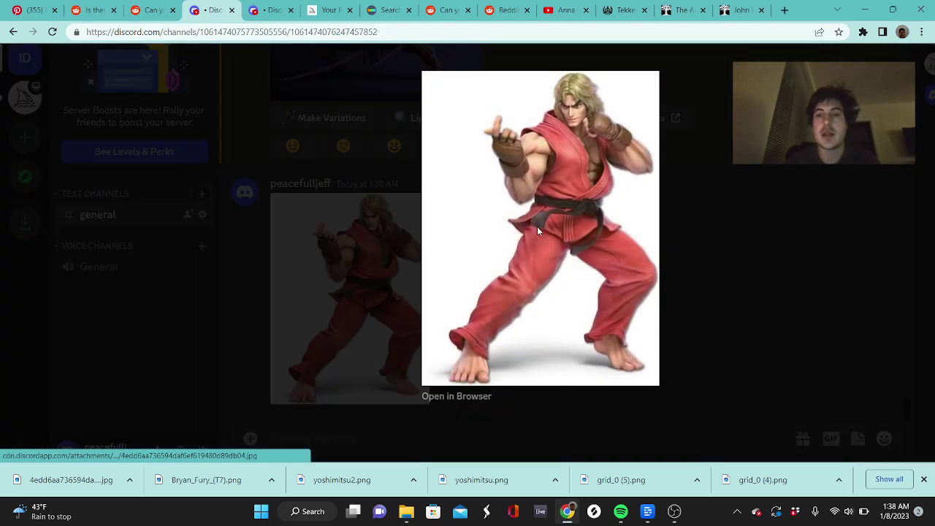
{"action": "right_click", "coordinate": [538, 231]}
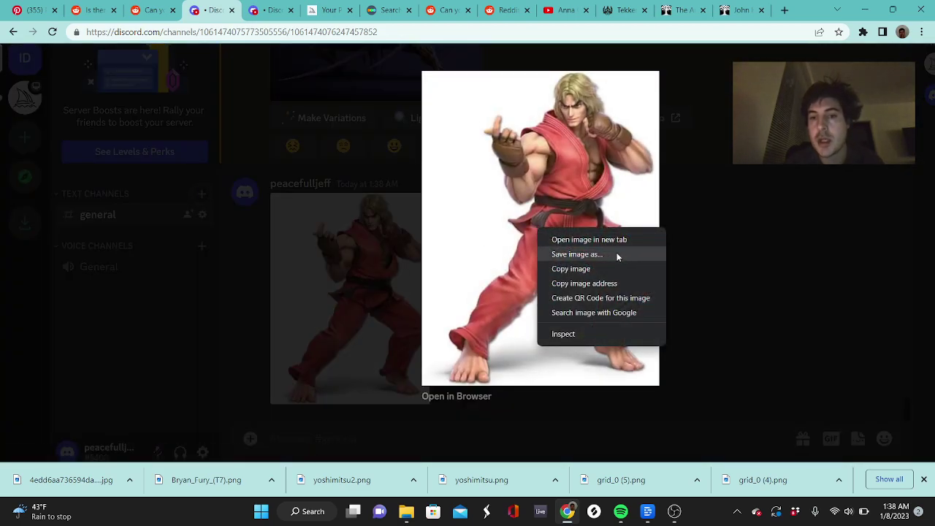
{"action": "left_click", "coordinate": [597, 285]}
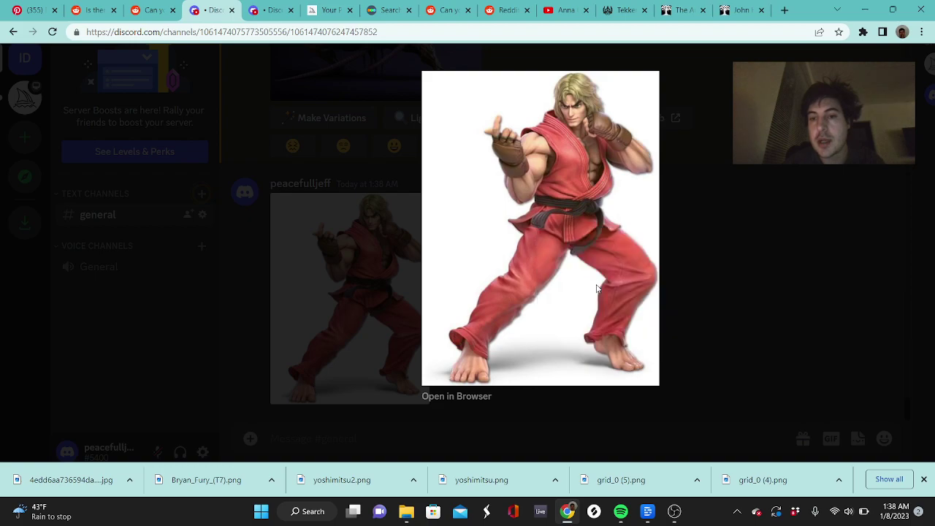
{"action": "left_click", "coordinate": [714, 233]}
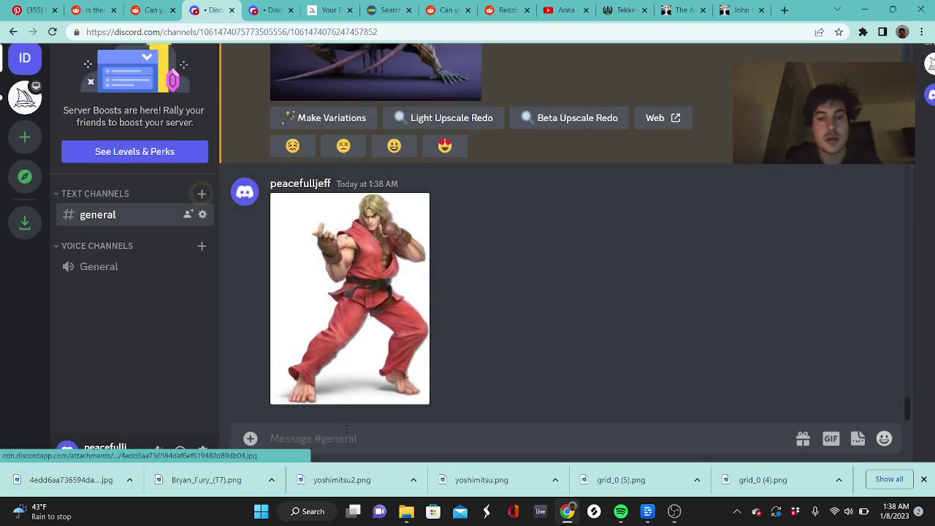
Start a Midjourney /imagine prompt with the Ken image link pasted in
{"action": "type", "text": "/"}
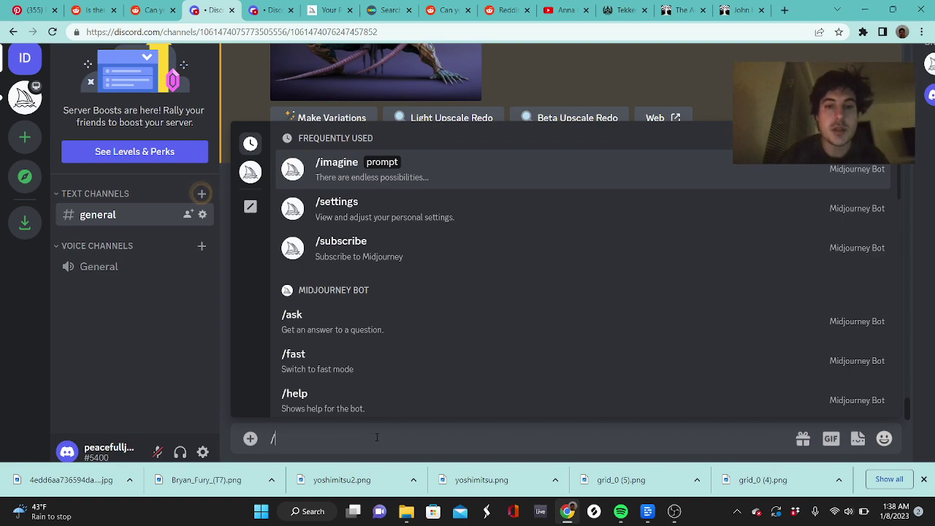
{"action": "left_click", "coordinate": [488, 181]}
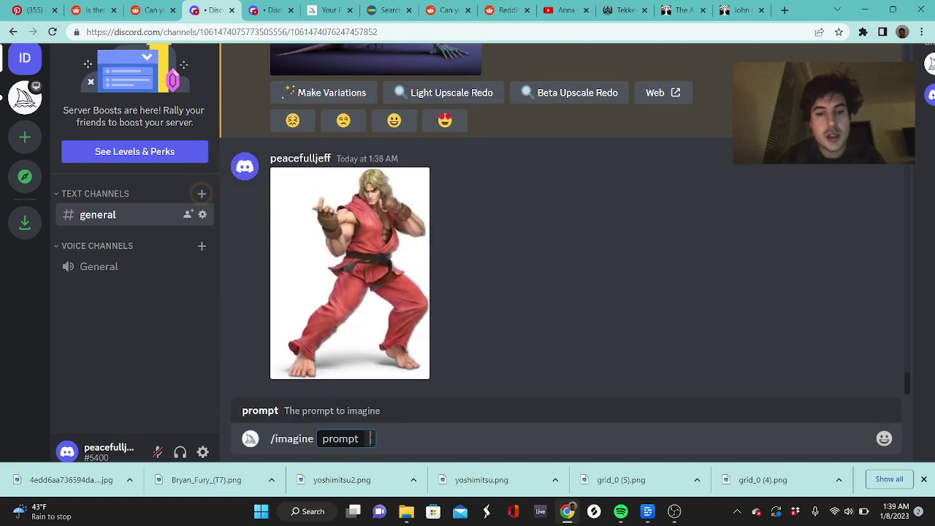
{"action": "key", "text": "ctrl+v"}
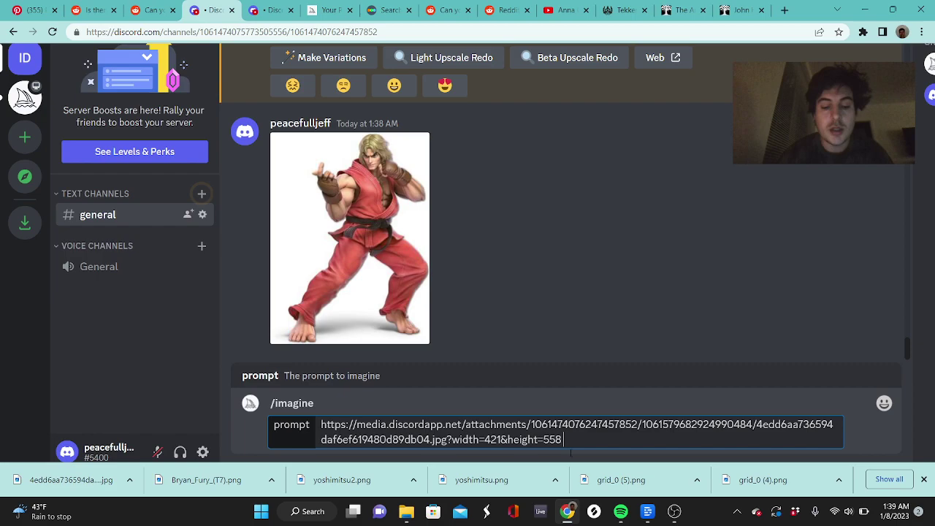
Add 'dvd screenshot, cinematic lighting, 1980s video, chuck noris, realistic, vhs' and submit the prompt
{"action": "type", "text": "d"}
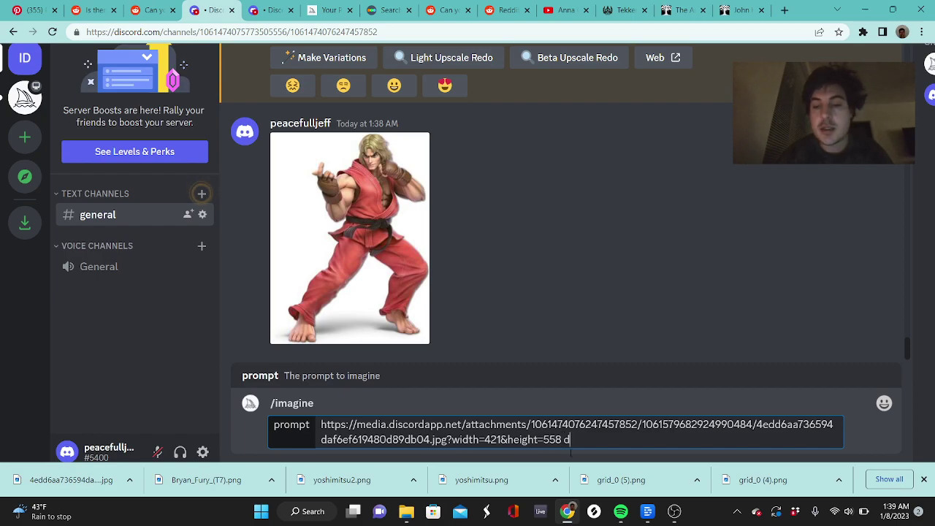
{"action": "key", "text": "BackSpace"}
{"action": "type", "text": "dvd screenshot"}
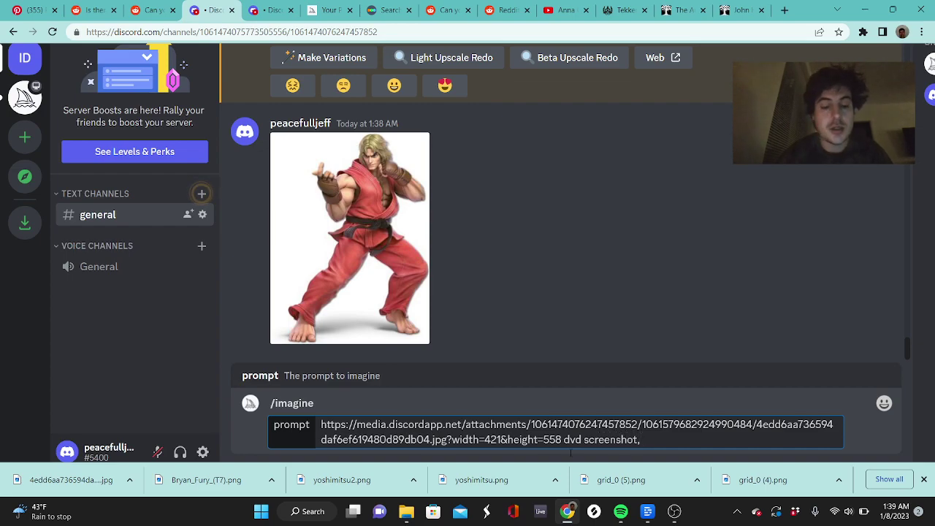
{"action": "type", "text": ", cinema"}
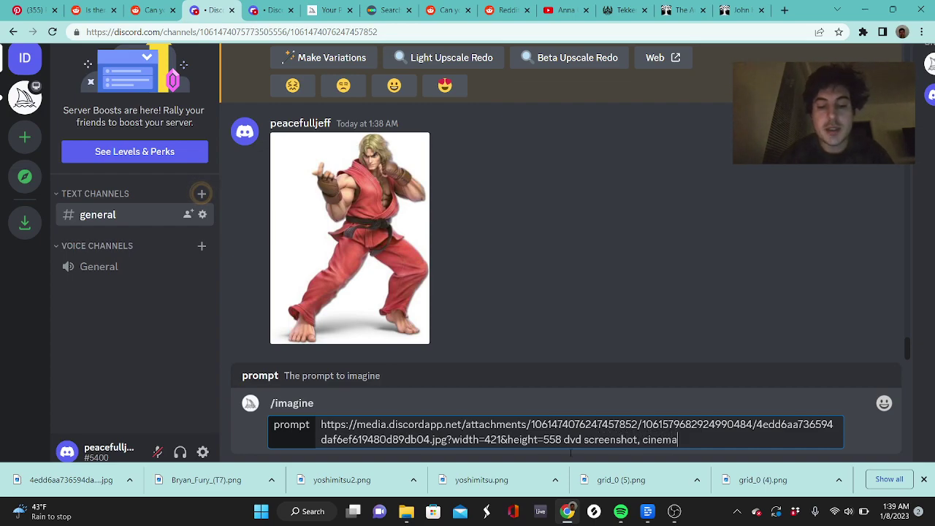
{"action": "type", "text": "tic lighting"}
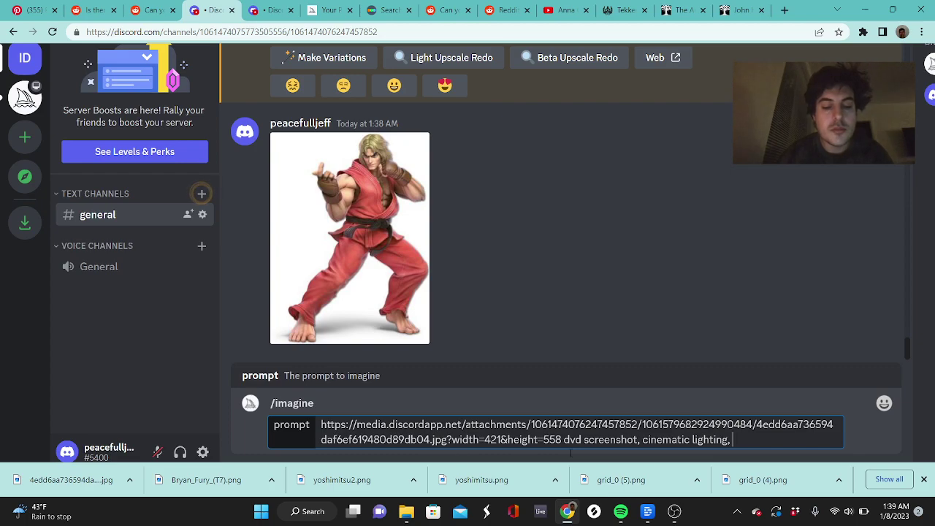
{"action": "type", "text": ", 1"}
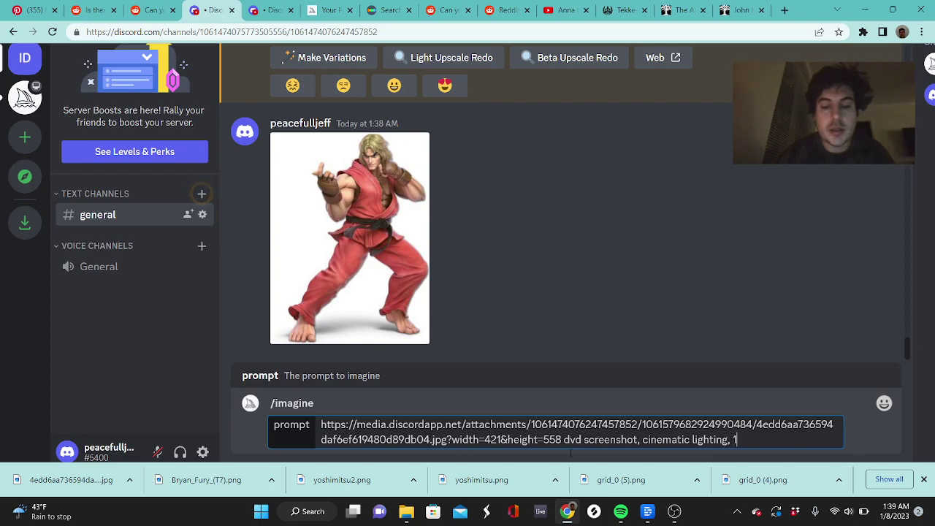
{"action": "type", "text": "98"}
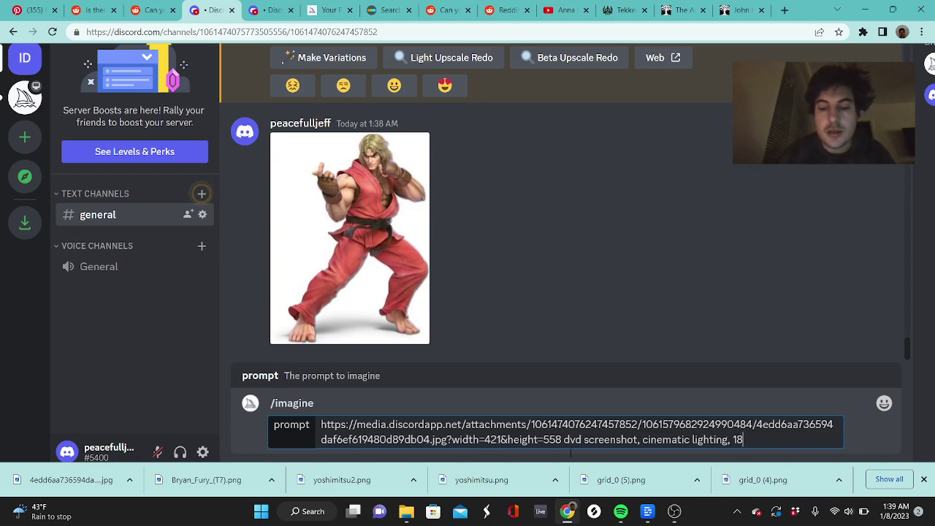
{"action": "type", "text": "0s"}
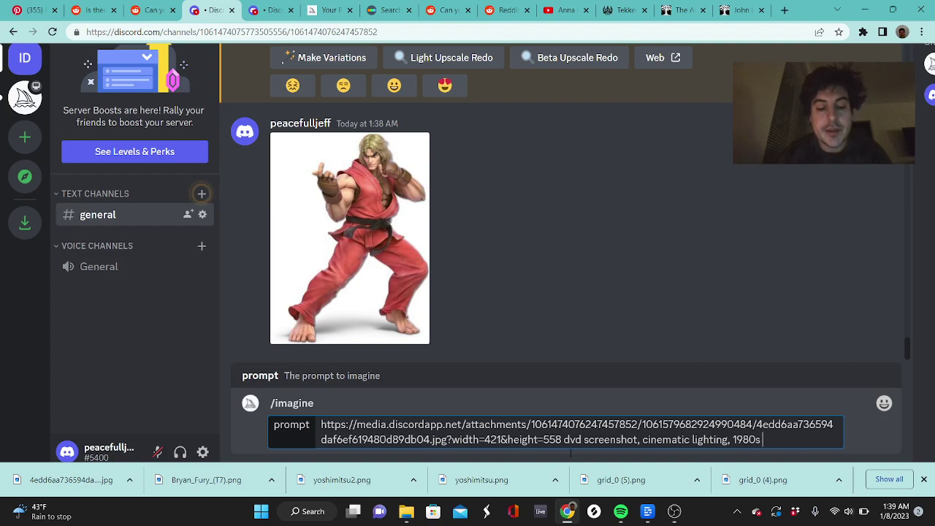
{"action": "type", "text": "vid"}
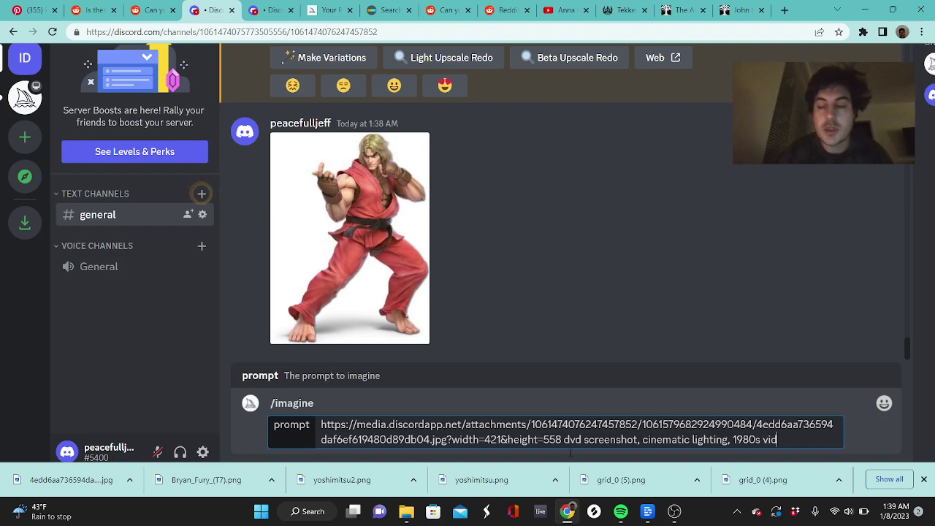
{"action": "type", "text": "eo, d"}
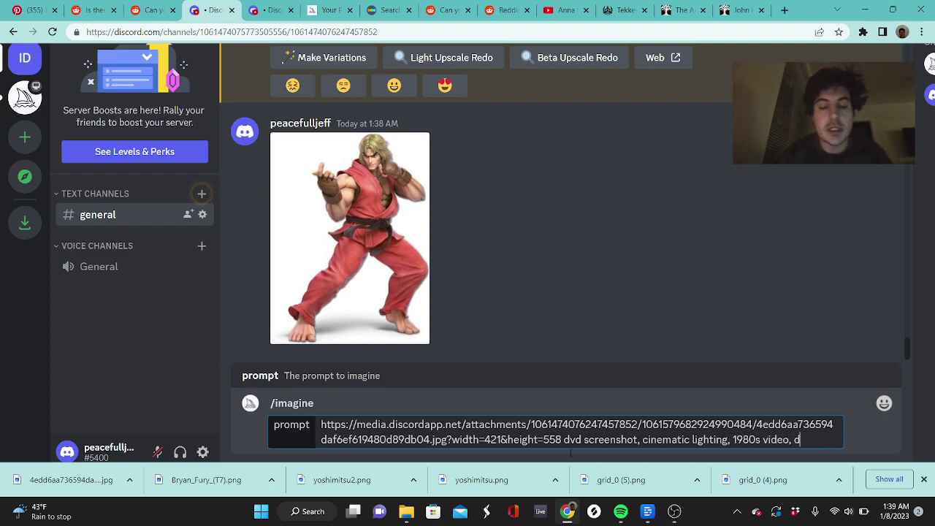
{"action": "type", "text": "irected by"}
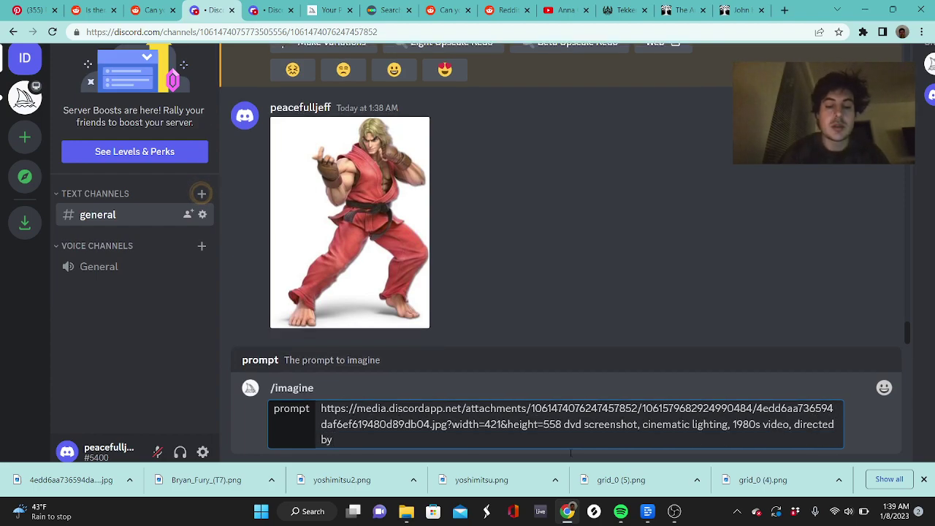
{"action": "key", "text": "BackSpace"}
{"action": "key", "text": "BackSpace"}
{"action": "key", "text": "BackSpace"}
{"action": "key", "text": "BackSpace"}
{"action": "key", "text": "BackSpace"}
{"action": "key", "text": "BackSpace"}
{"action": "key", "text": "BackSpace"}
{"action": "key", "text": "BackSpace"}
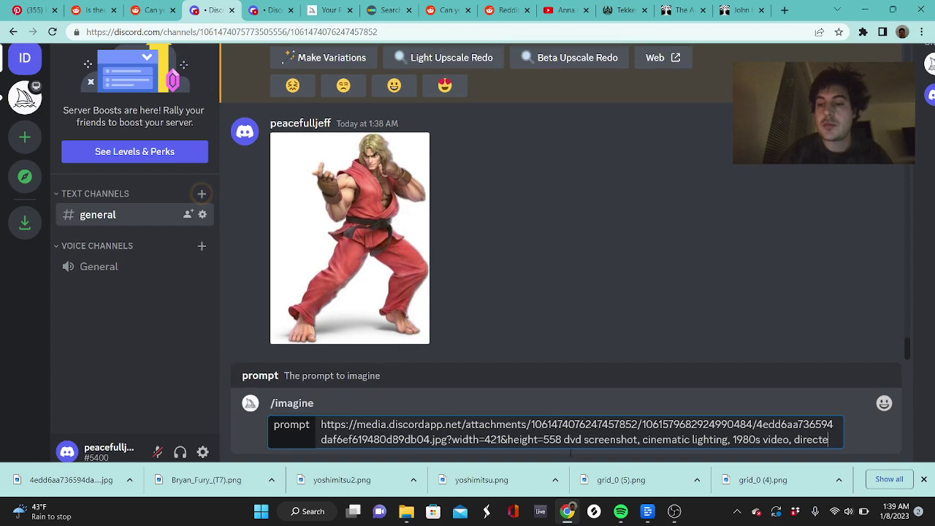
{"action": "key", "text": "BackSpace"}
{"action": "key", "text": "BackSpace"}
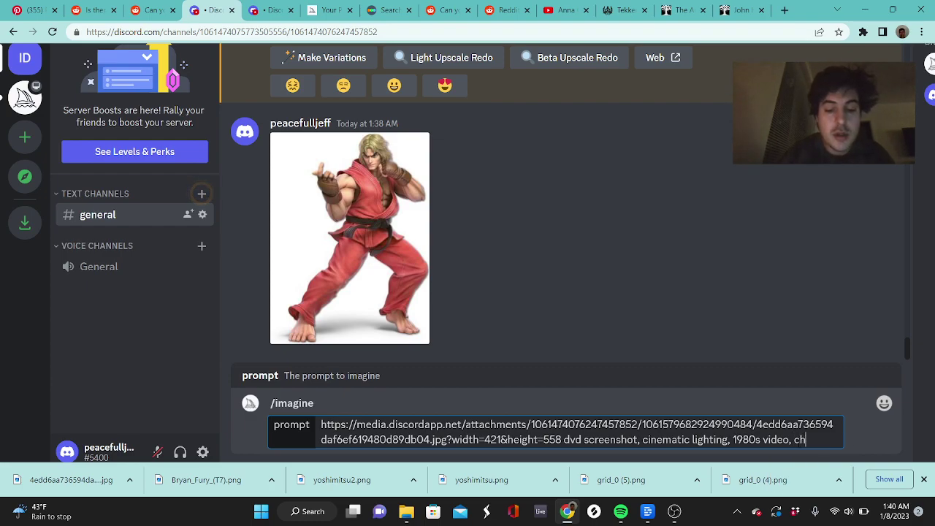
{"action": "type", "text": "uck noris"}
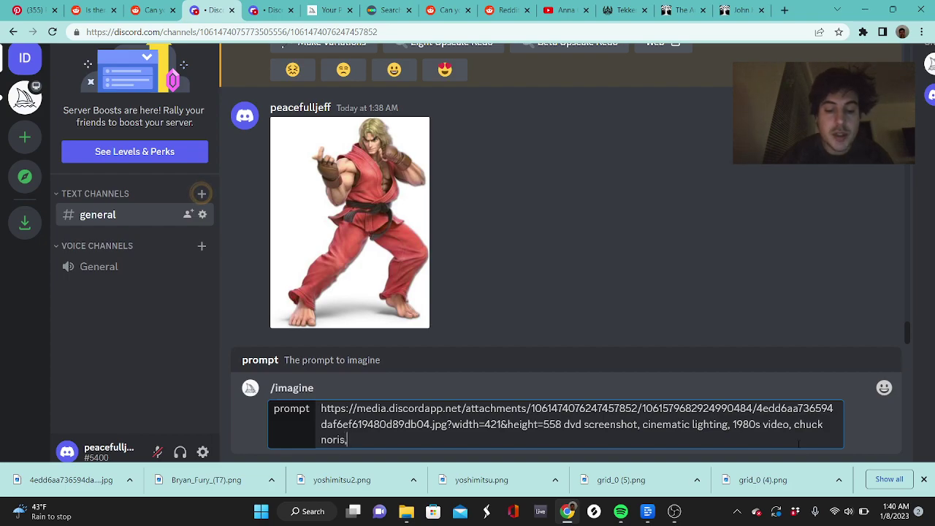
{"action": "type", "text": ", realistic"}
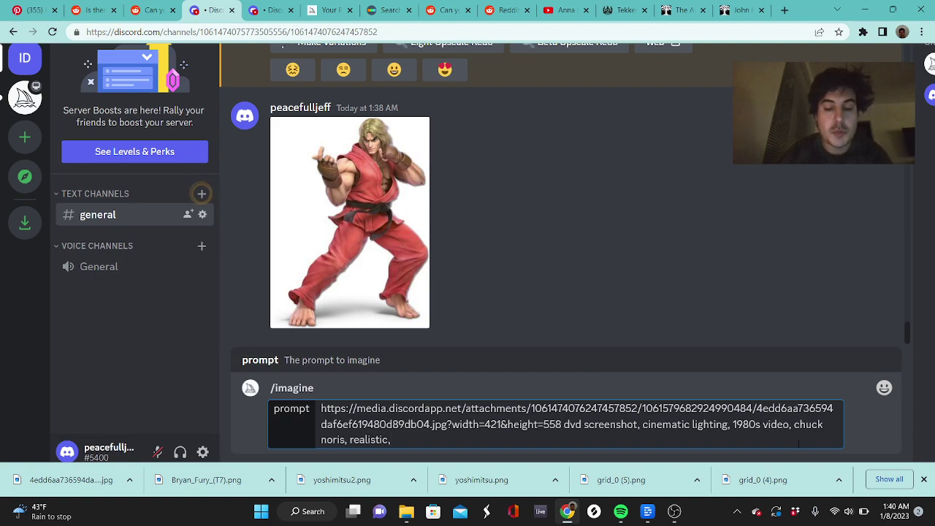
{"action": "type", "text": ", v"}
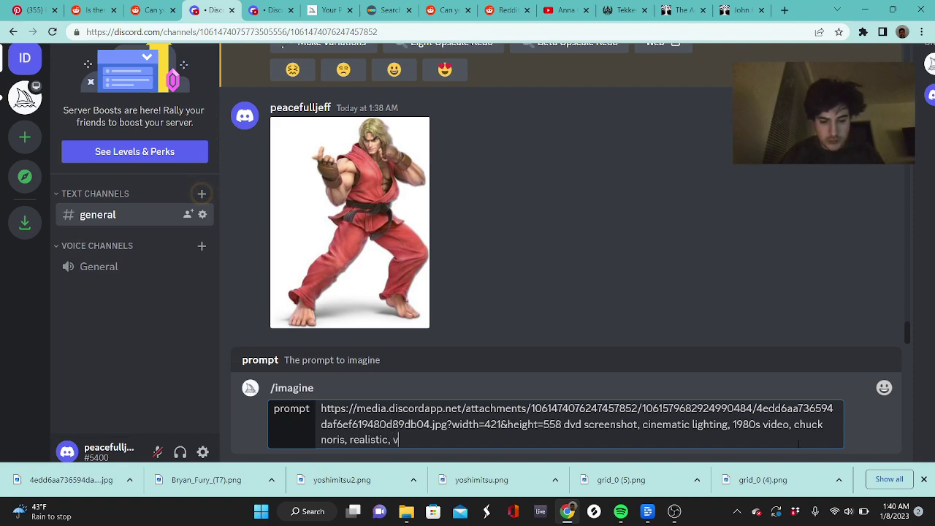
{"action": "type", "text": "hs"}
{"action": "key", "text": "Return"}
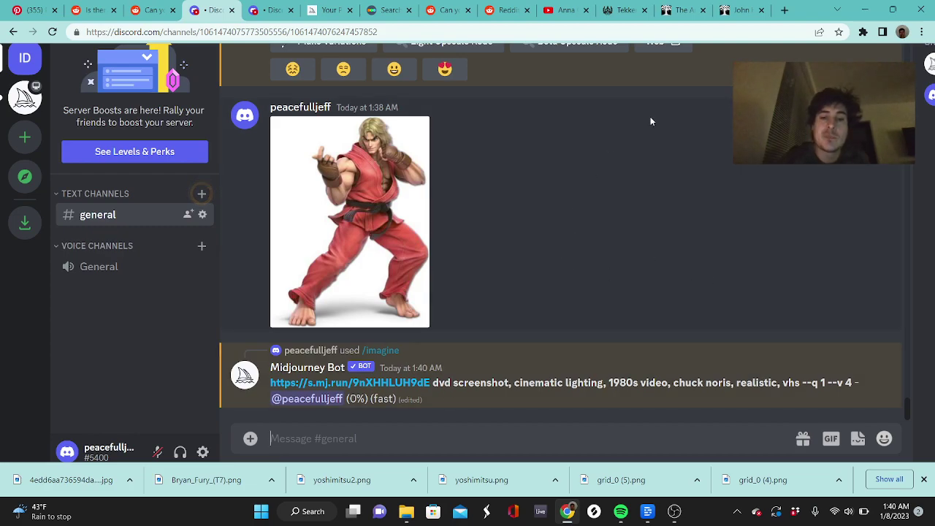
Preview the finished four-image Ken grid, then request the U3 upscale of image #3
{"action": "scroll", "coordinate": [631, 331], "scroll_direction": "down", "scroll_amount": 1}
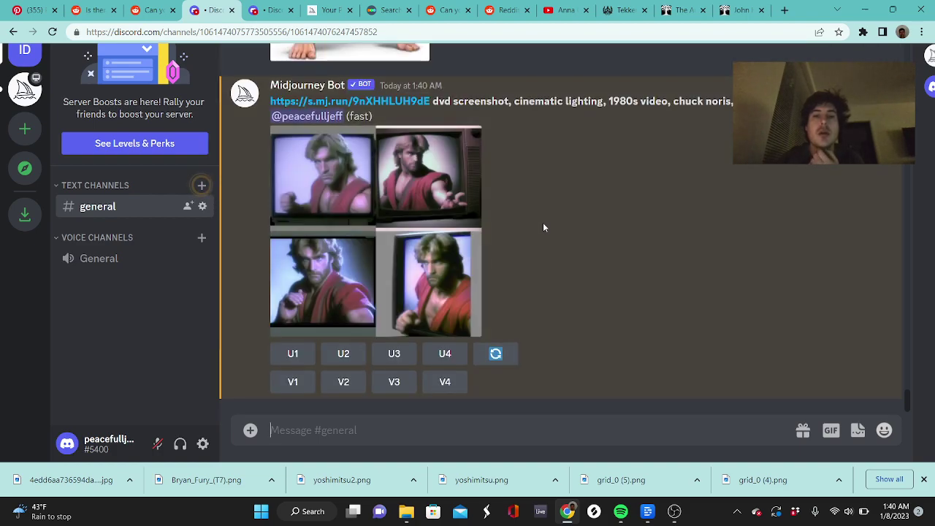
{"action": "left_click", "coordinate": [341, 229]}
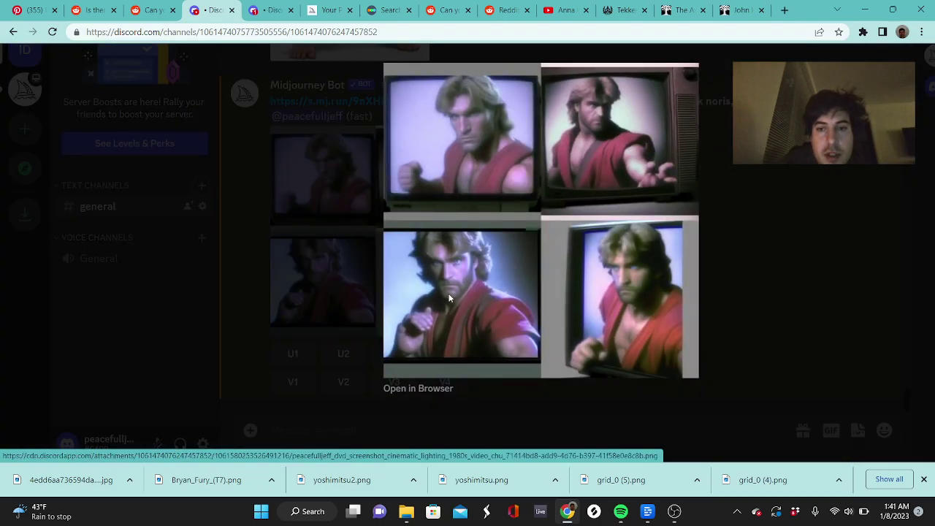
{"action": "left_click", "coordinate": [791, 276]}
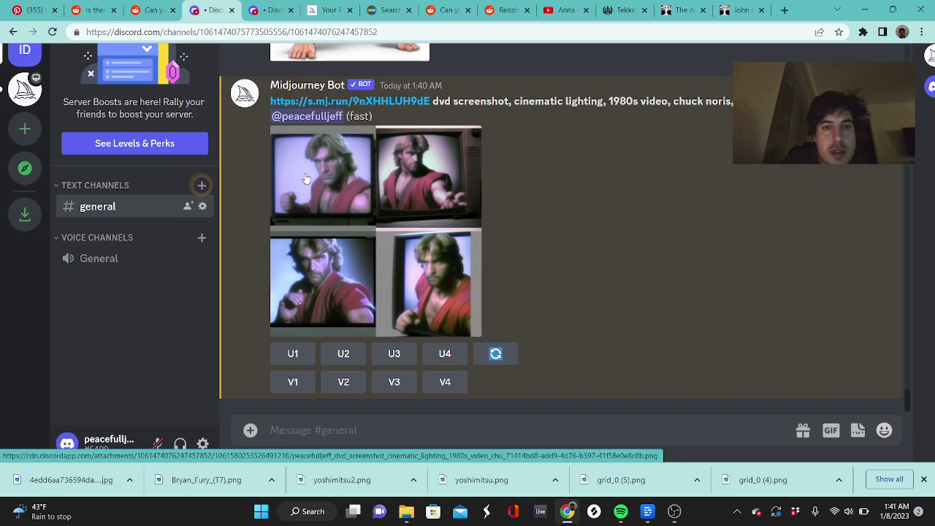
{"action": "left_click", "coordinate": [395, 355]}
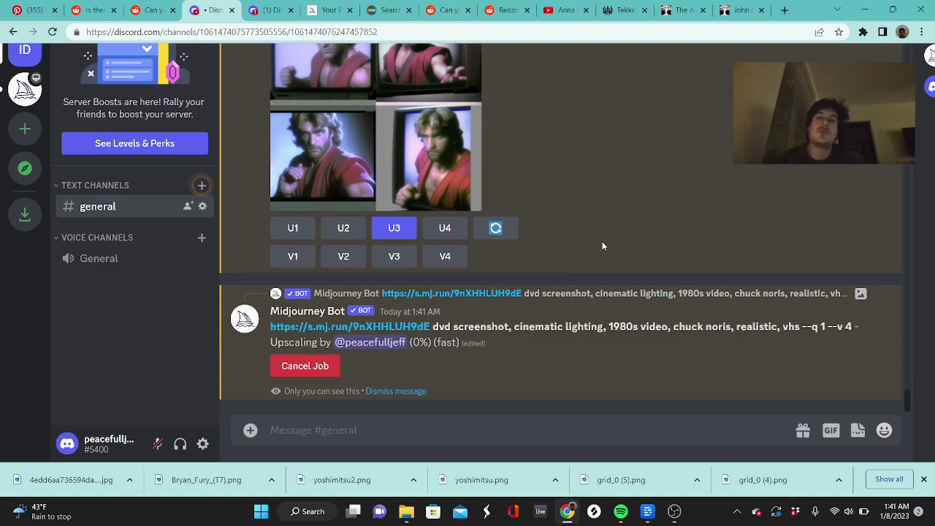
{"action": "scroll", "coordinate": [511, 176], "scroll_direction": "up", "scroll_amount": 2}
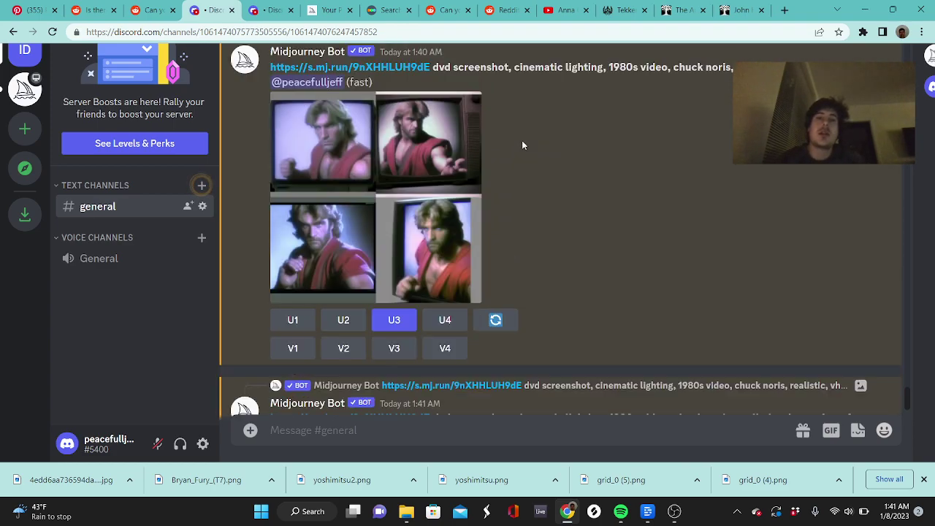